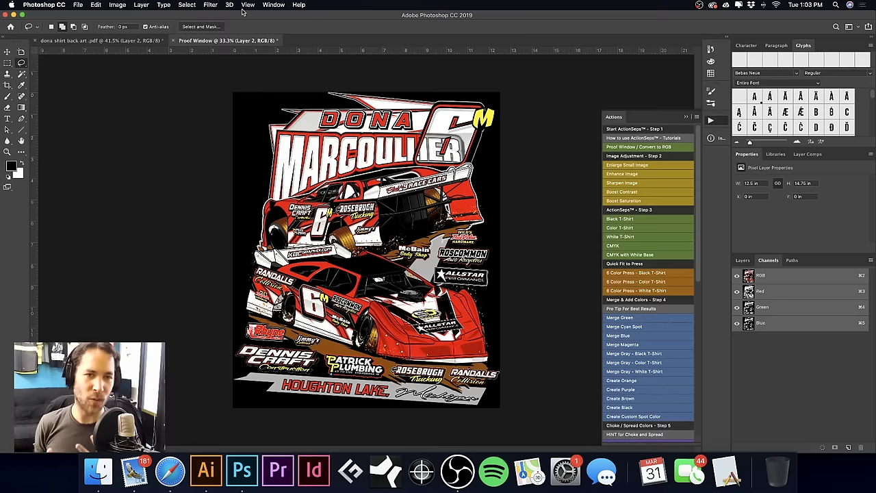
- Arrange the proof window and the shirt artwork side by side in a 2-up vertical layout
click(273, 5)
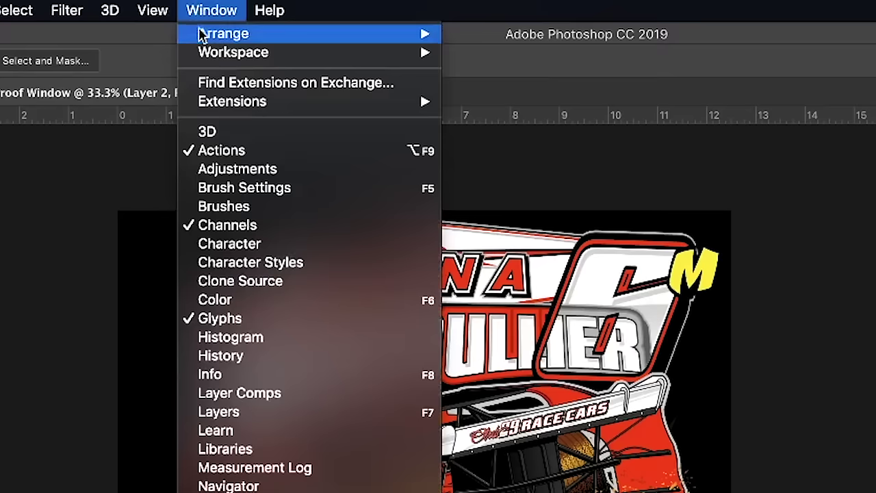
mouse_move(375, 14)
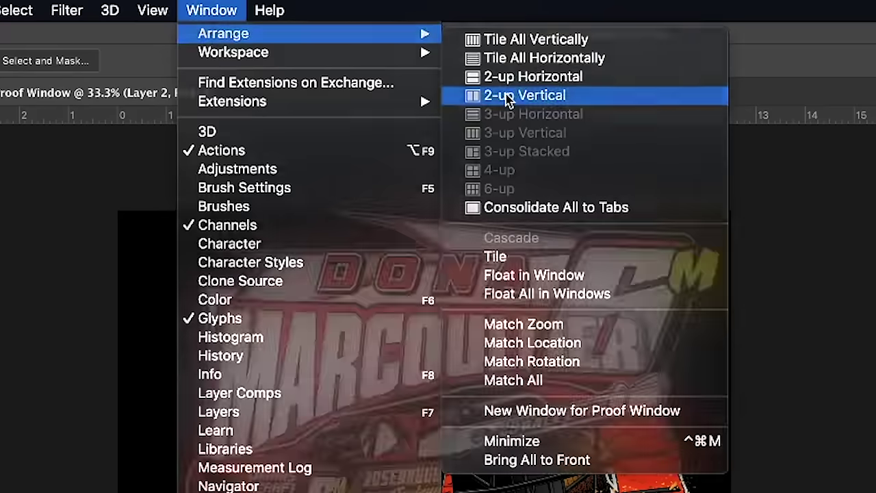
click(506, 97)
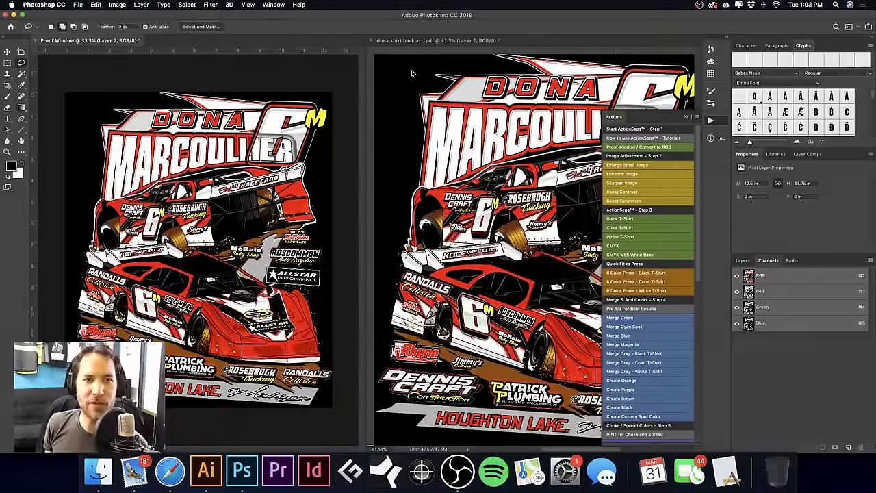
- Run the ActionSeps Black T-Shirt separation on the "dona shirt back art" document and dismiss its completion notice
click(421, 40)
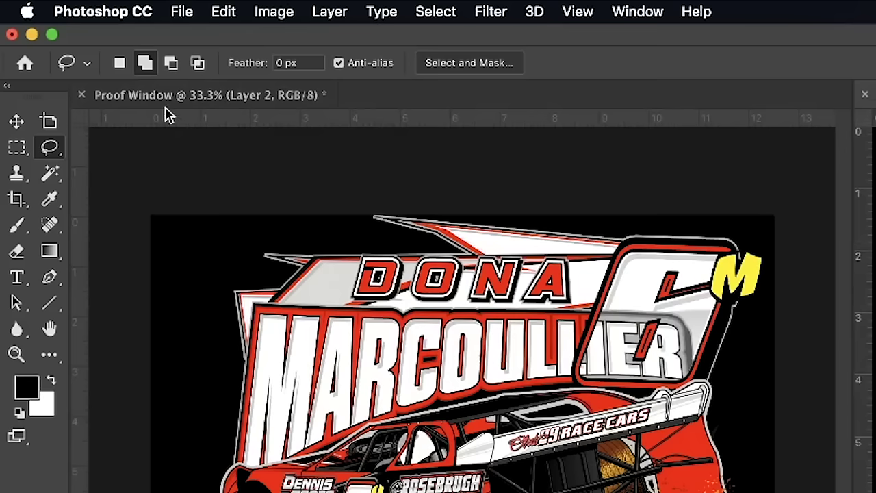
click(72, 48)
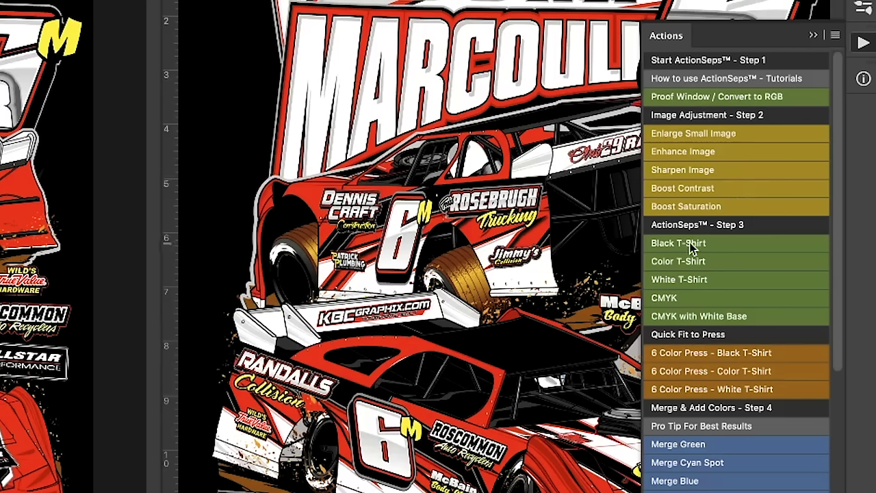
click(689, 247)
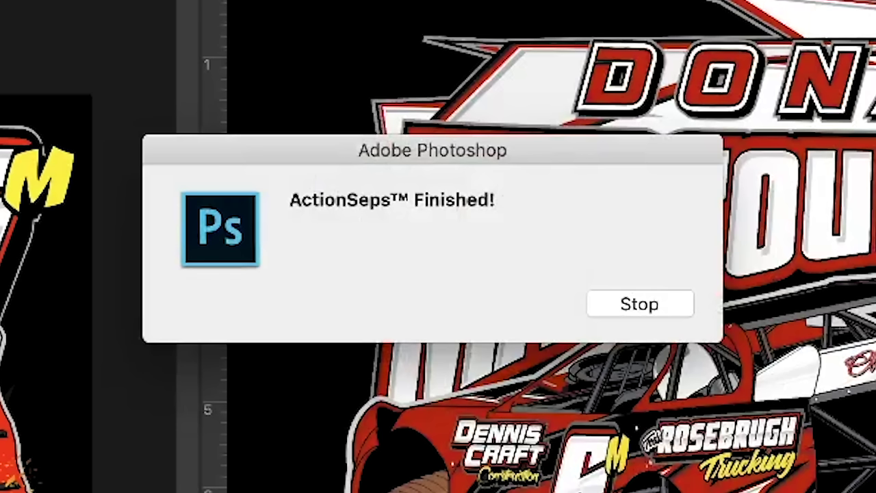
key(Return)
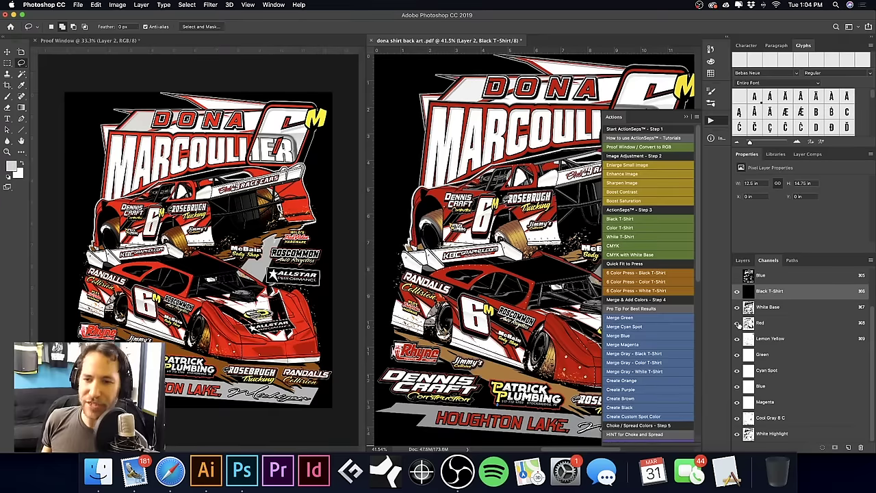
- Merge the Green and Magenta spot channels into the remaining separation colors using their ActionSeps merge actions
click(667, 280)
click(737, 322)
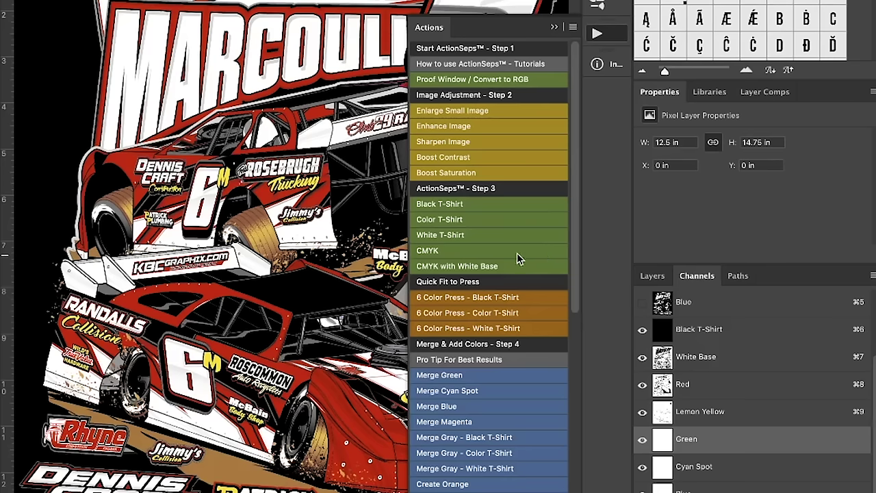
scroll(521, 251, down, 5)
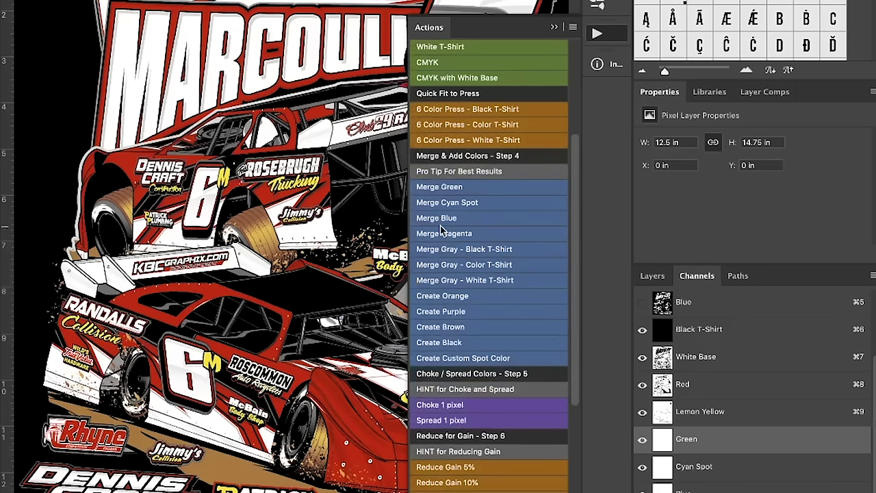
click(457, 186)
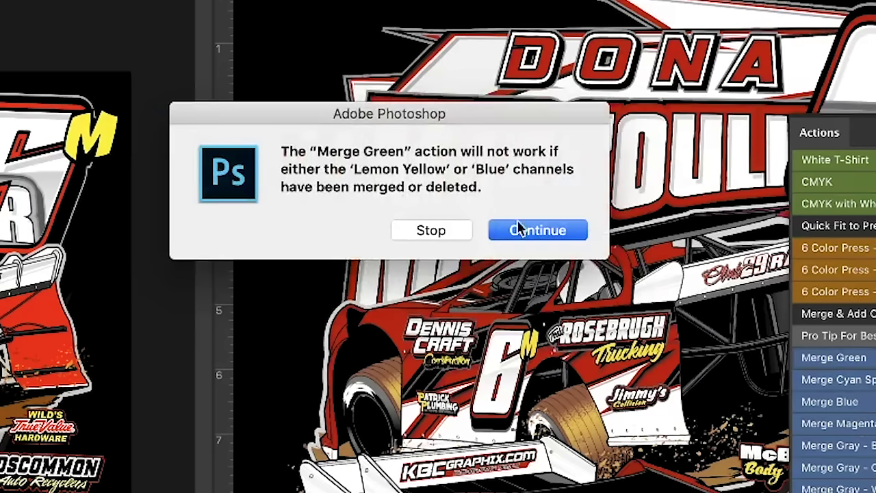
click(229, 98)
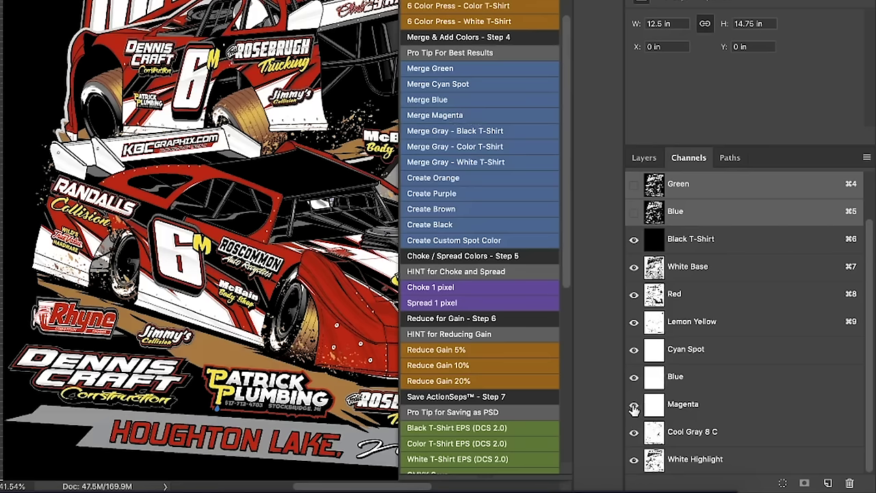
click(487, 116)
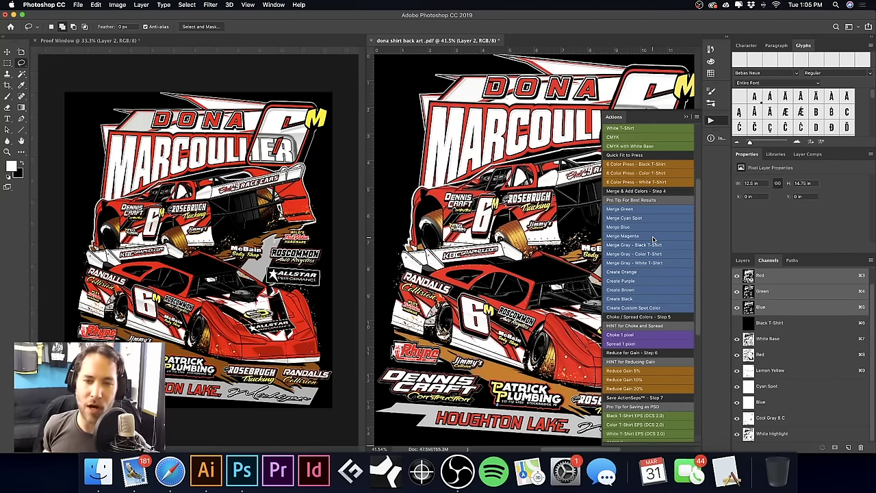
- Inspect where blue is used in the artwork, and merge the Blue spot channel into the other colors
click(733, 266)
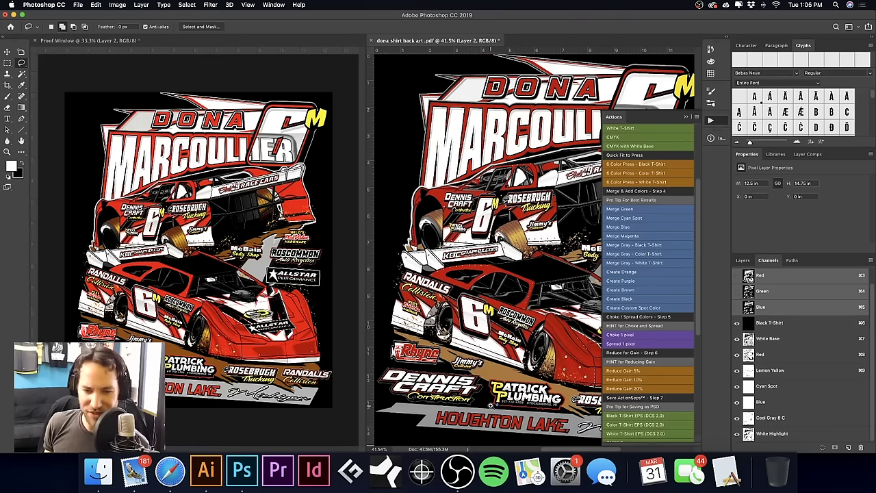
scroll(490, 404, up, 8)
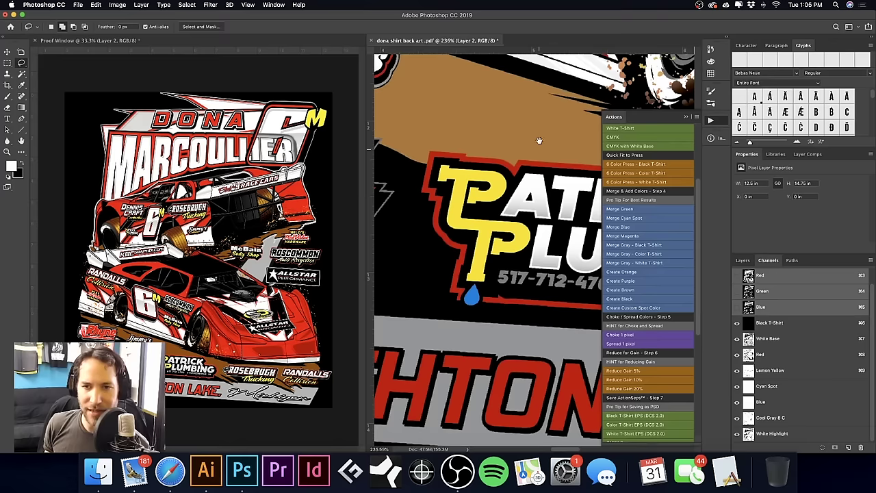
scroll(509, 321, up, 10)
scroll(468, 292, up, 10)
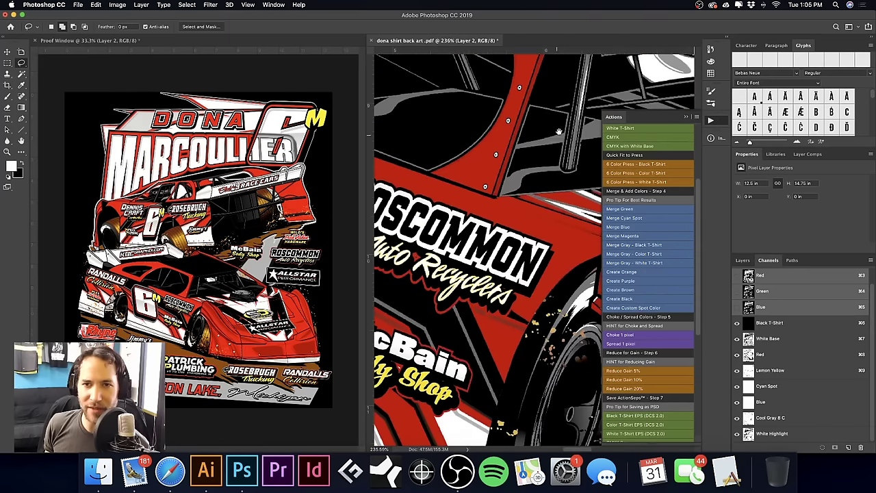
scroll(462, 169, right, 2)
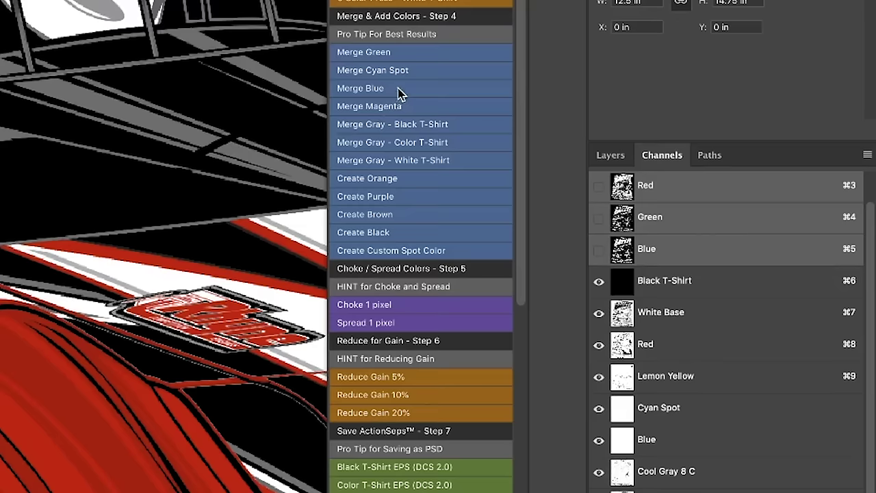
click(399, 90)
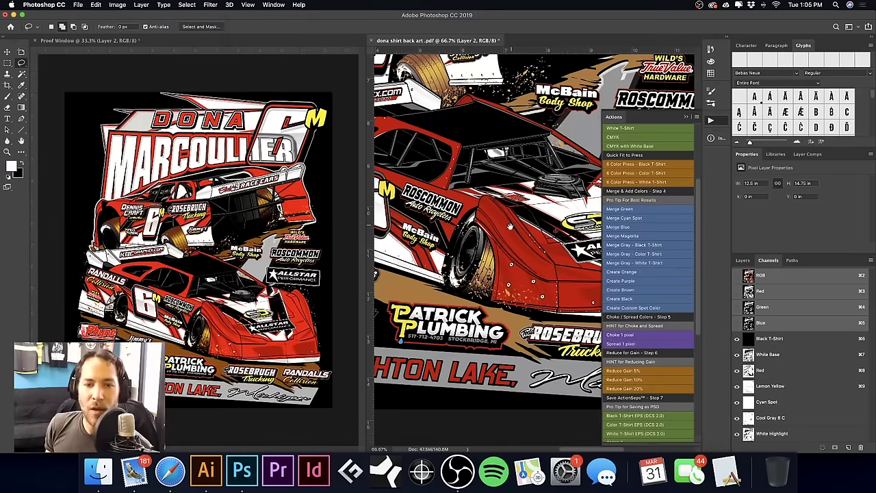
- Load the Red spot channel as a selection and make the White Base channel active for editing
scroll(494, 258, up, 5)
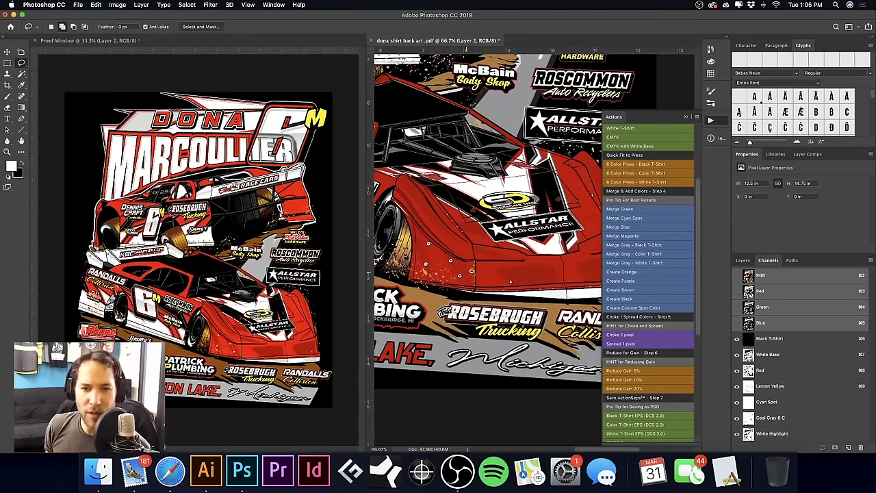
scroll(514, 271, up, 4)
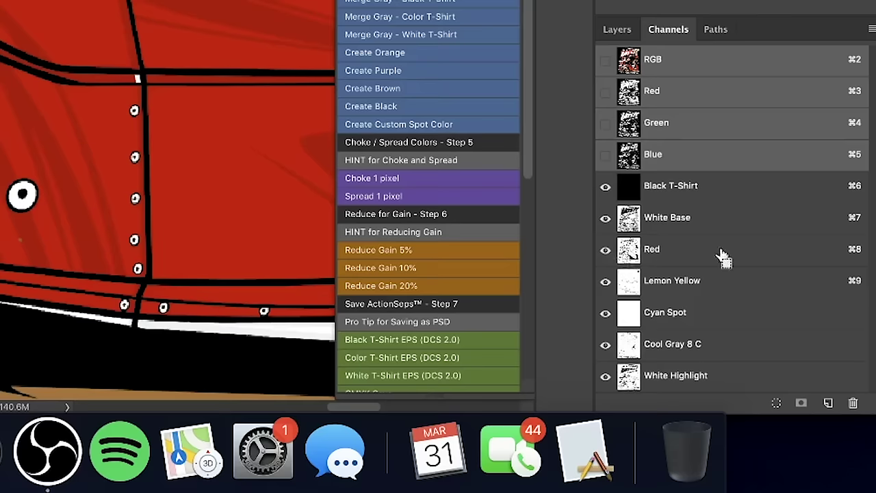
super+click(719, 255)
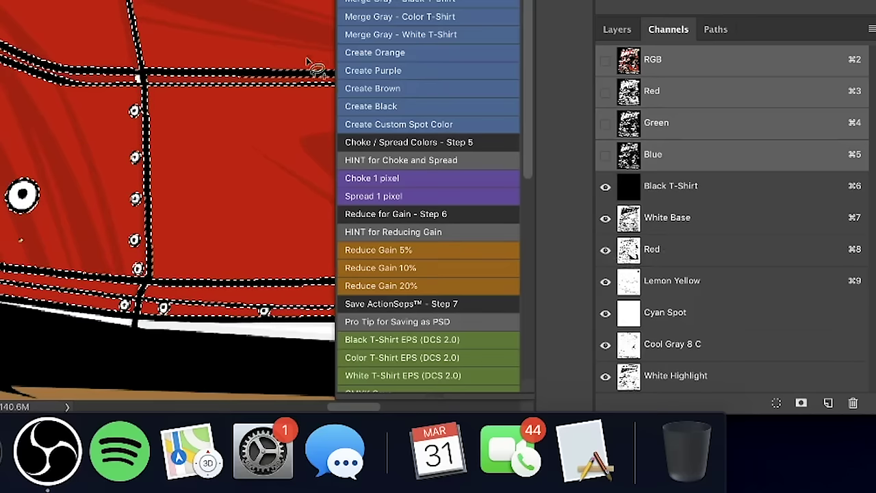
click(727, 217)
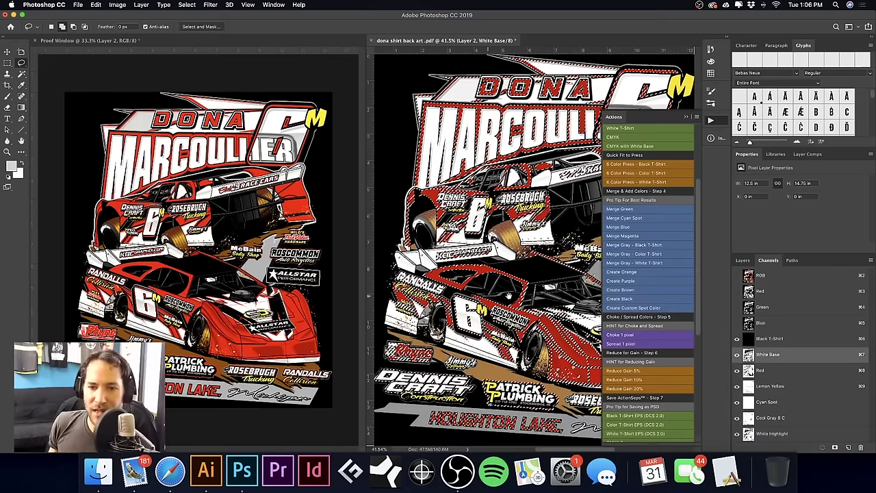
- Toggle the Red spot channel's visibility over the car's front end to examine the white base beneath the red
scroll(508, 296, down, 3)
scroll(508, 296, right, 1)
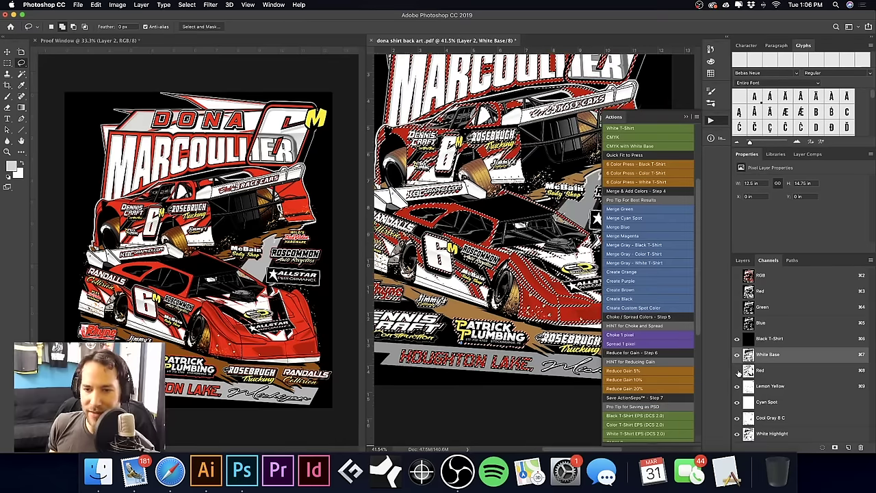
scroll(479, 274, up, 5)
scroll(479, 273, right, 1)
scroll(489, 271, up, 4)
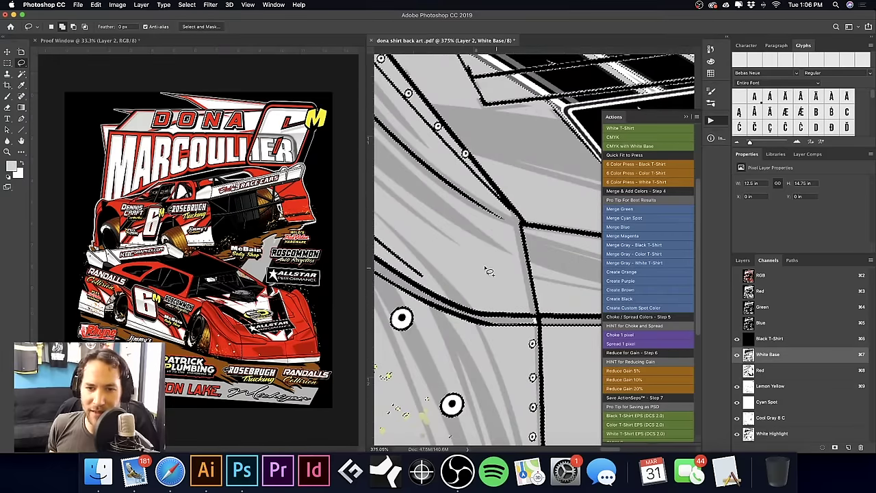
click(737, 369)
click(737, 370)
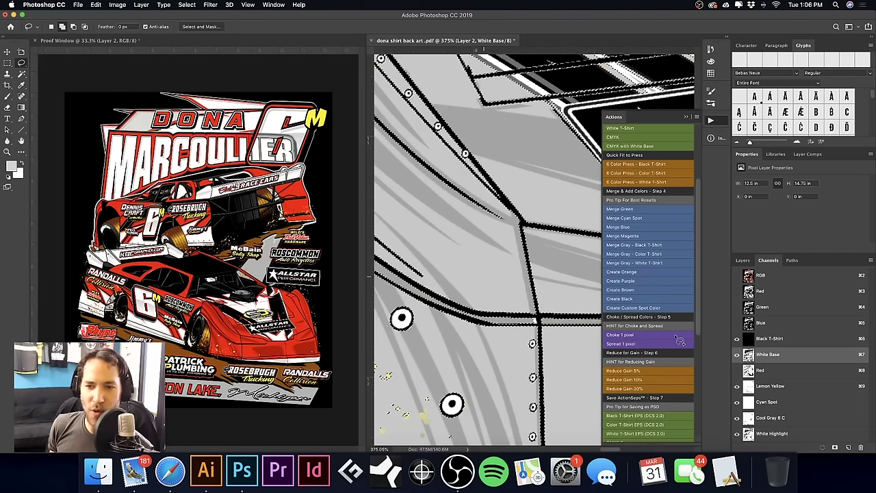
click(737, 370)
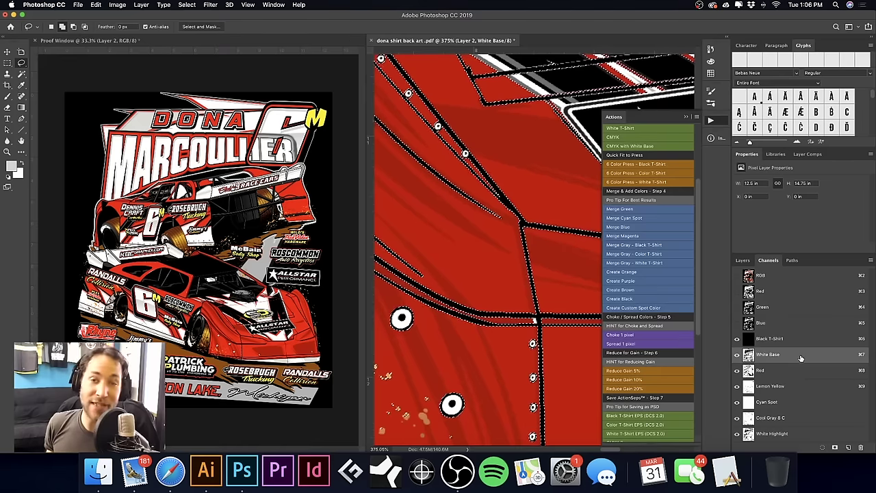
- Apply Levels to the selected White Base areas, sampling the gray for a black input of 159 and setting the midtone to about 2.29
key(ctrl+l)
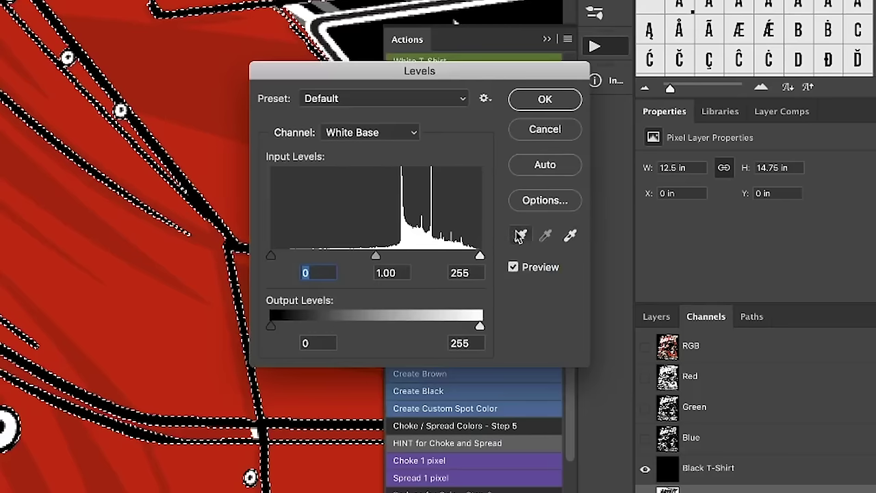
click(520, 236)
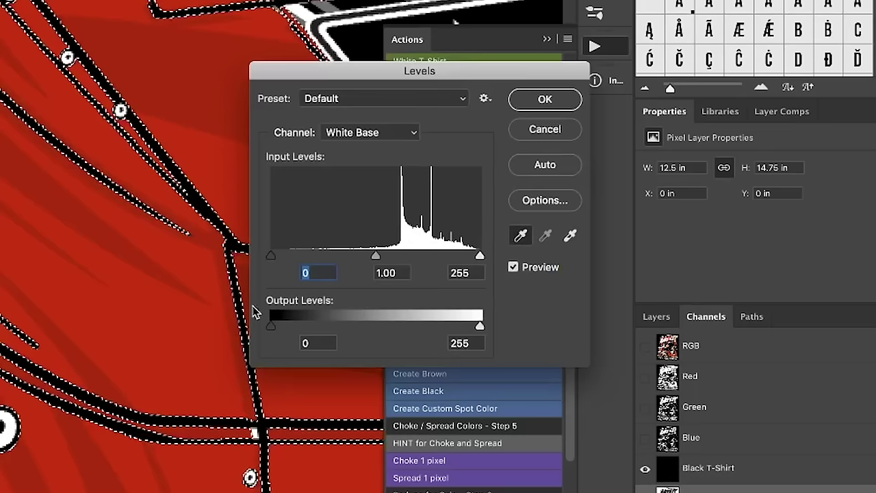
click(169, 315)
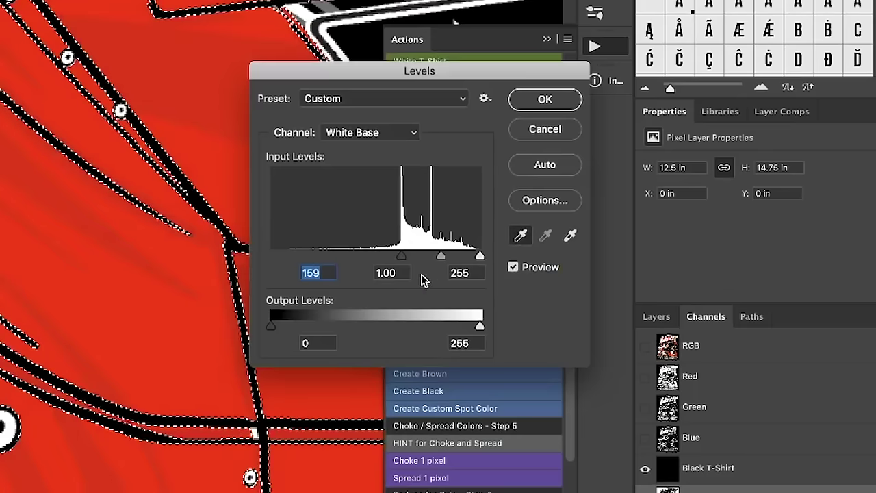
drag(441, 255, 398, 260)
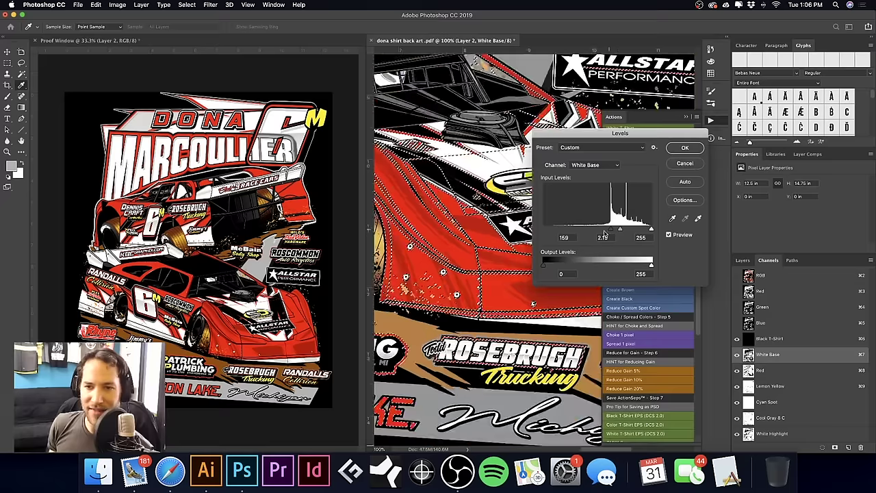
key(super+minus)
scroll(475, 246, up, 3)
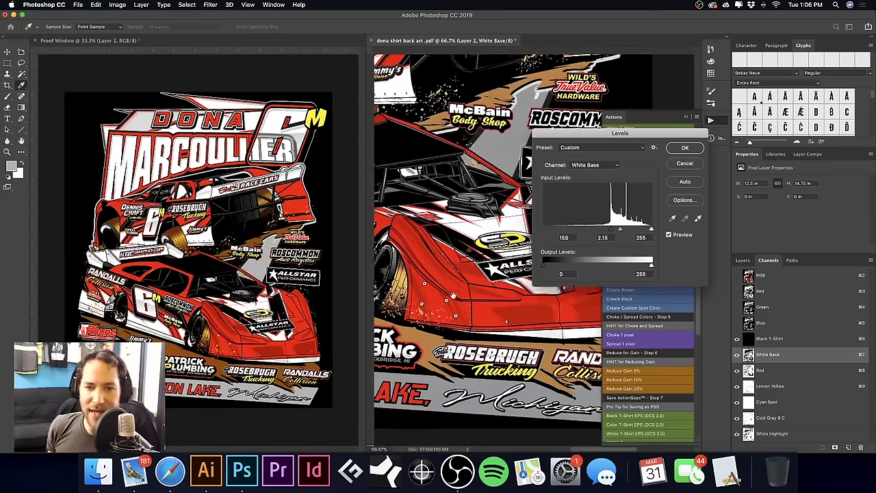
drag(626, 231, 630, 231)
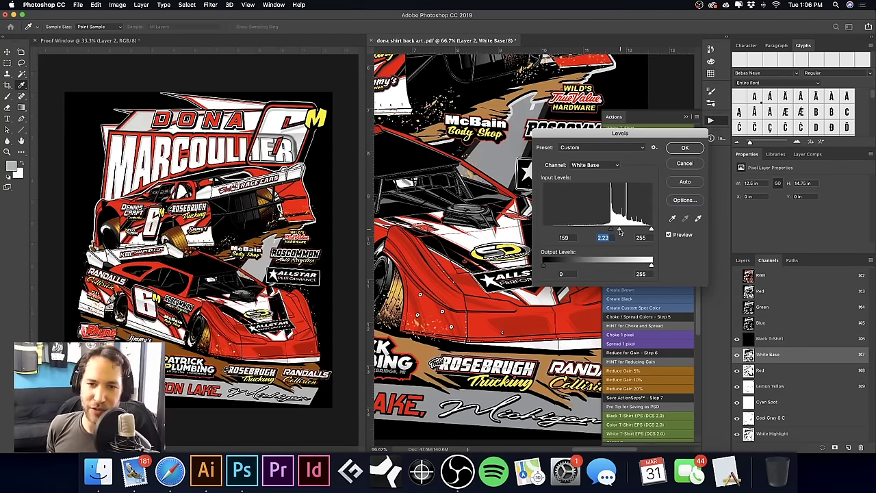
drag(617, 233, 617, 233)
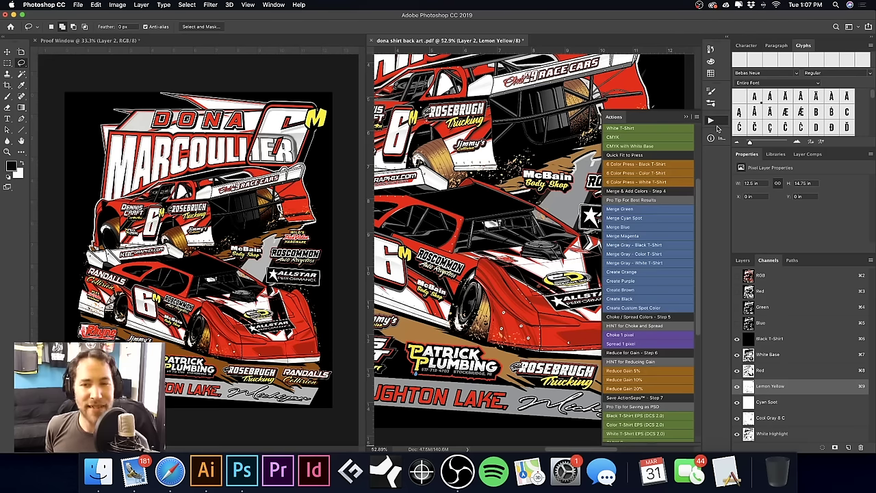
- Create a Brown spot channel for the artwork with the ActionSeps Create Brown action
scroll(437, 332, down, 2)
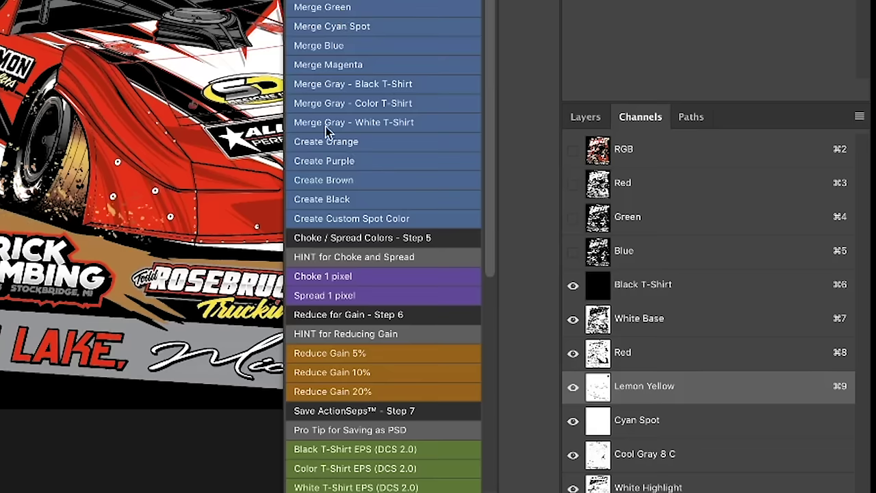
click(364, 185)
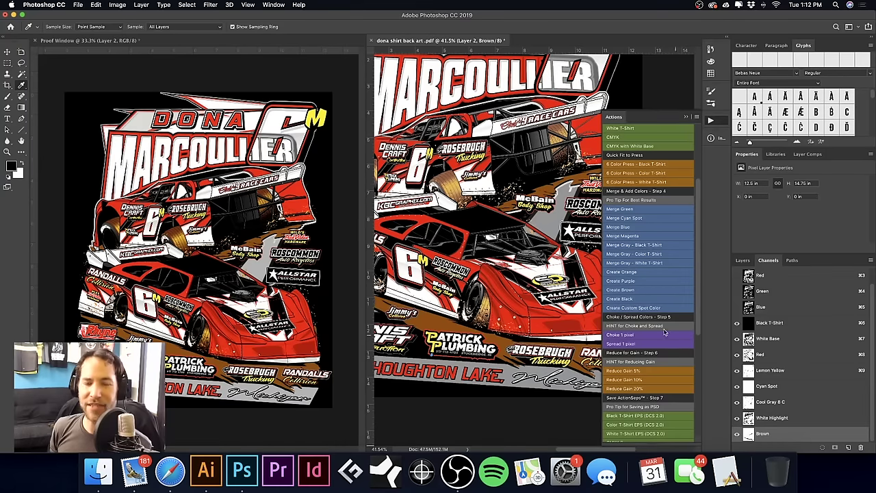
- Run the ActionSeps Black T-Shirt EPS (DCS 2.0) action on the separations and dismiss its save instructions
scroll(661, 331, down, 5)
scroll(657, 330, up, 1)
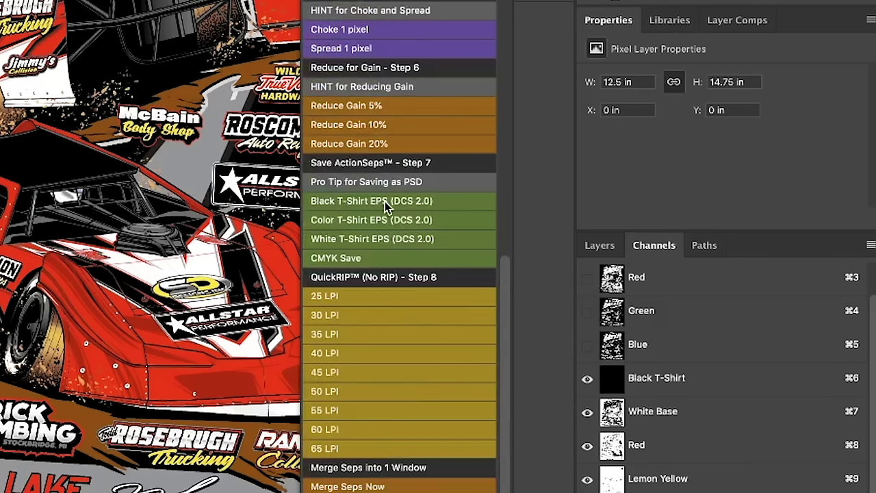
click(386, 205)
click(586, 306)
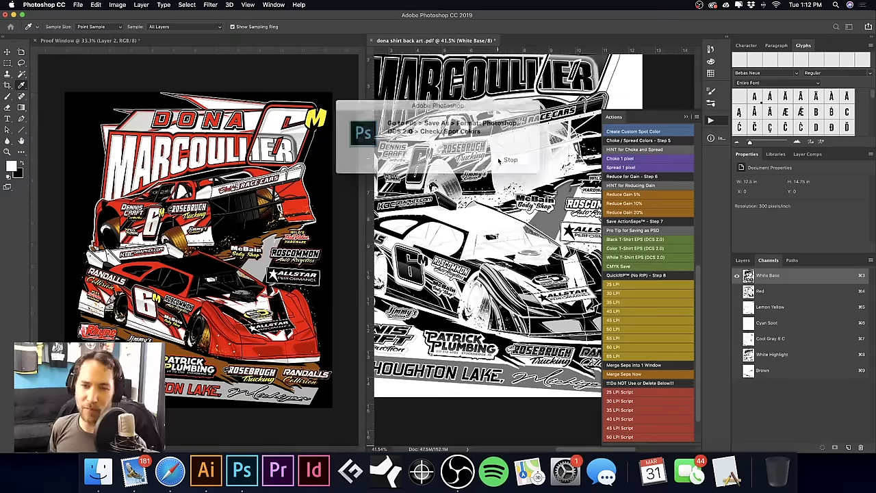
click(501, 158)
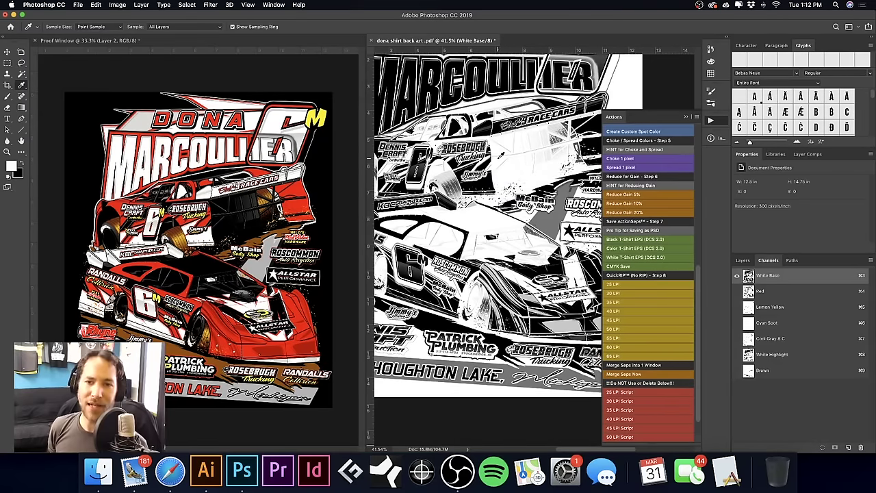
- Save the separations in Photoshop DCS 2.0 format with Spot Colors included, in the Client Provided folder
key(super+shift+s)
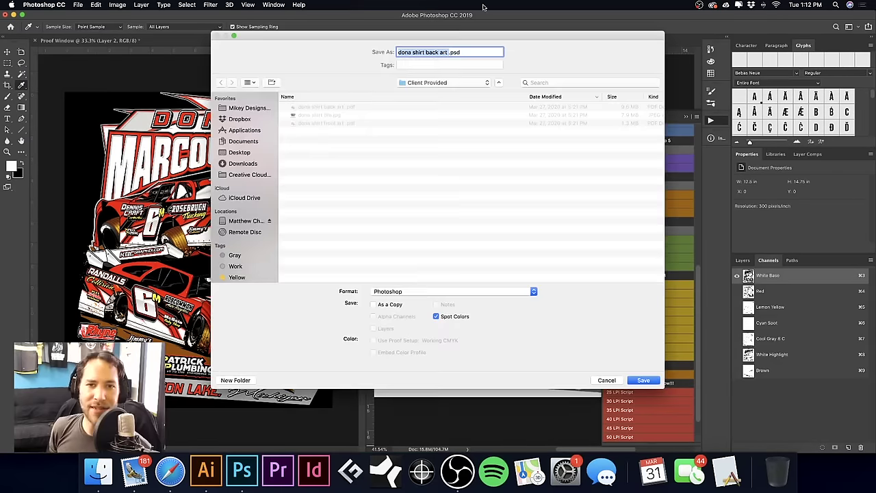
click(425, 291)
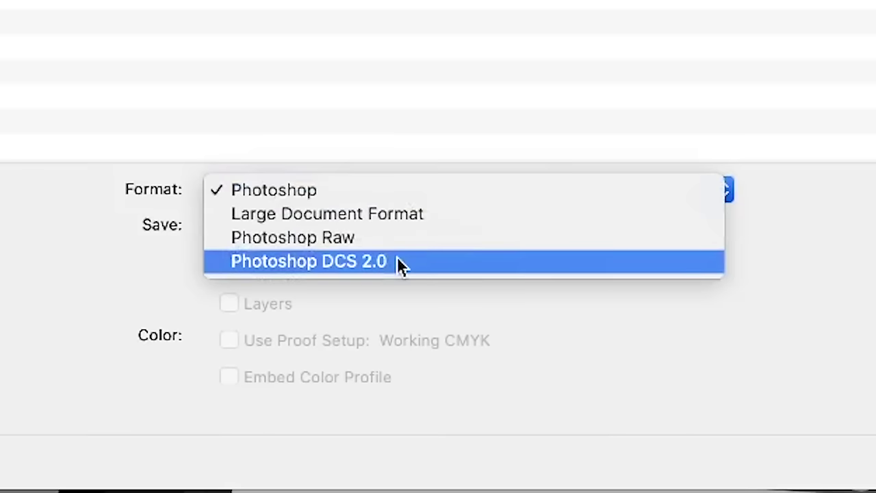
key(Escape)
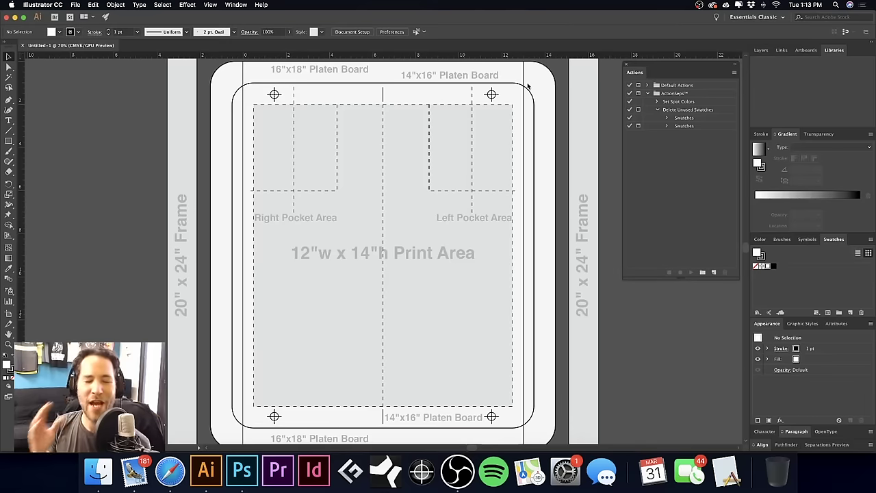
- In Illustrator, make the template's Art layer active and place the linked shirt back art EPS from the Client Provided folder at full size
scroll(529, 87, down, 1)
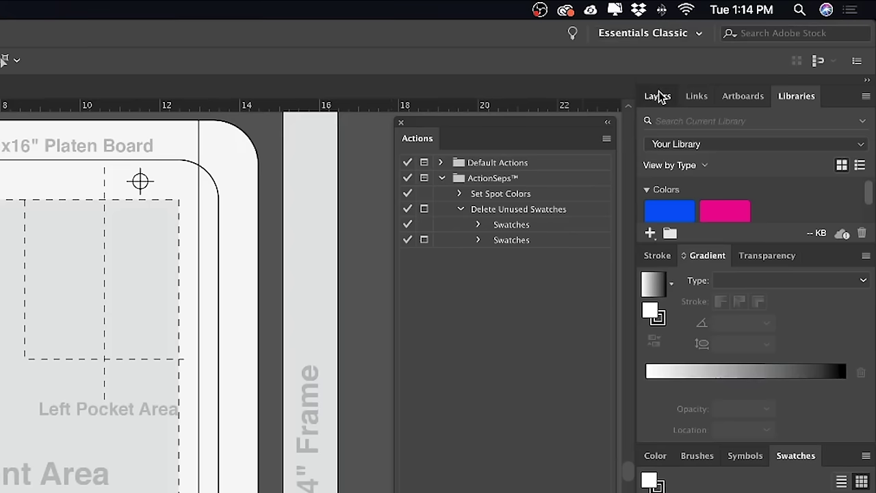
click(760, 50)
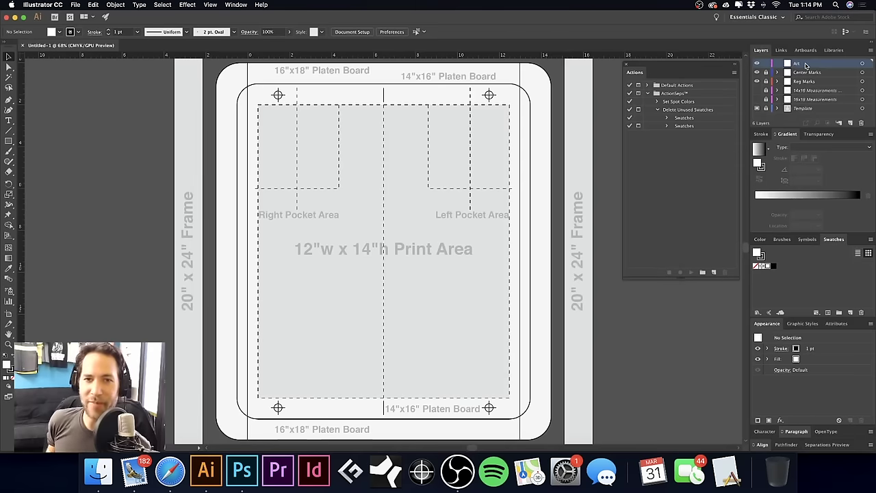
key(super+shift+p)
click(253, 73)
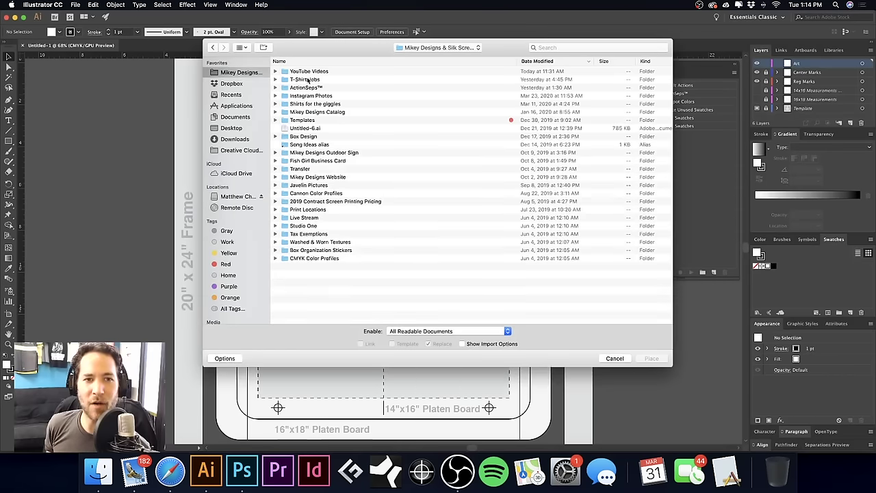
double_click(322, 81)
click(327, 70)
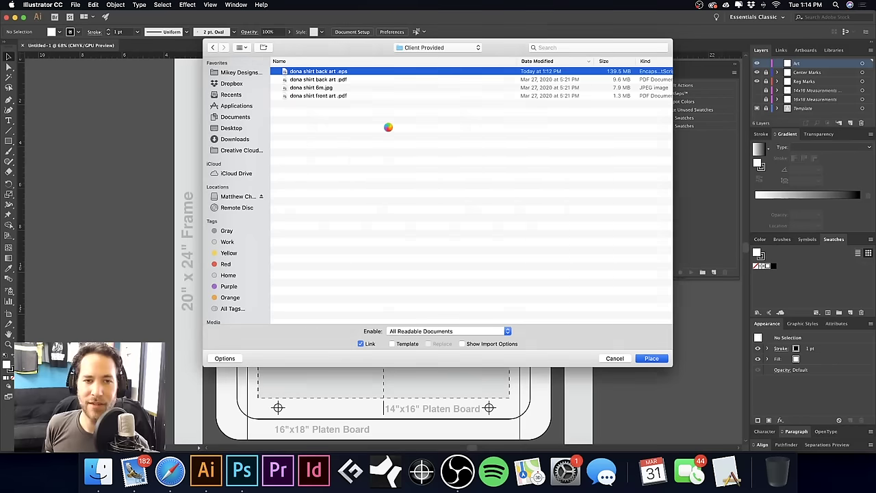
key(Return)
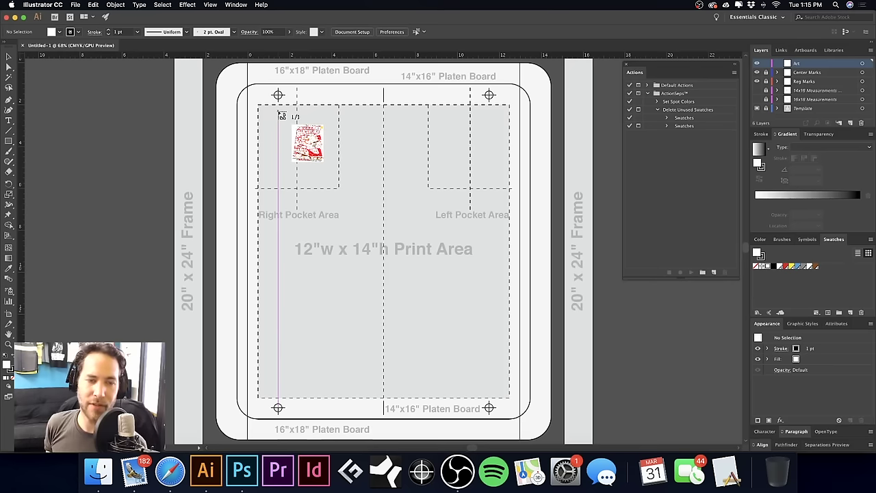
click(277, 110)
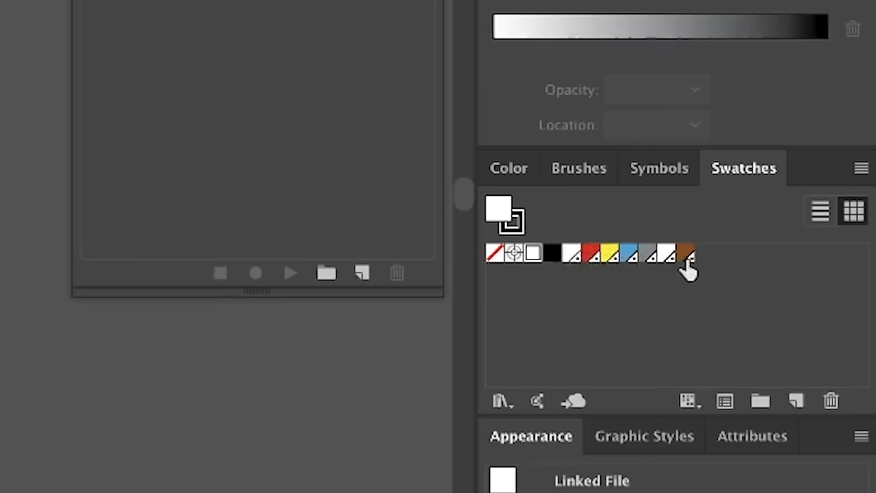
- Move the brown spot swatch ahead of the last white spot swatch, and select the placed shirt artwork
drag(687, 260, 664, 264)
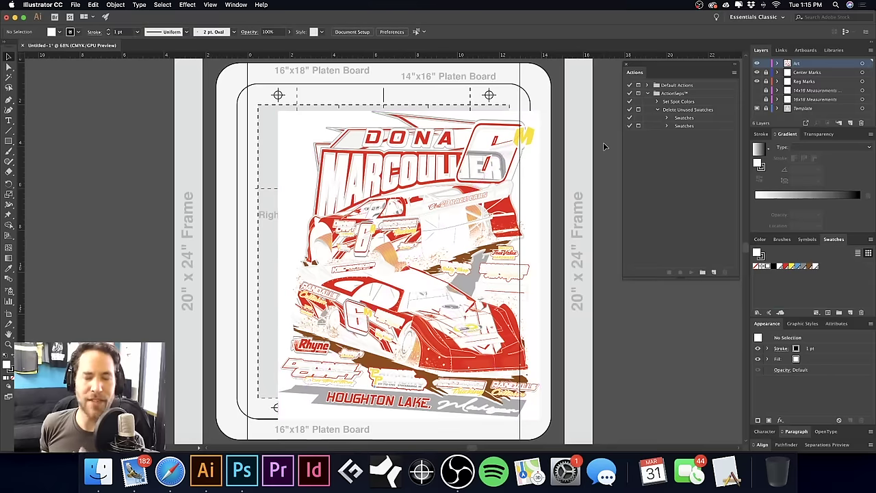
click(394, 117)
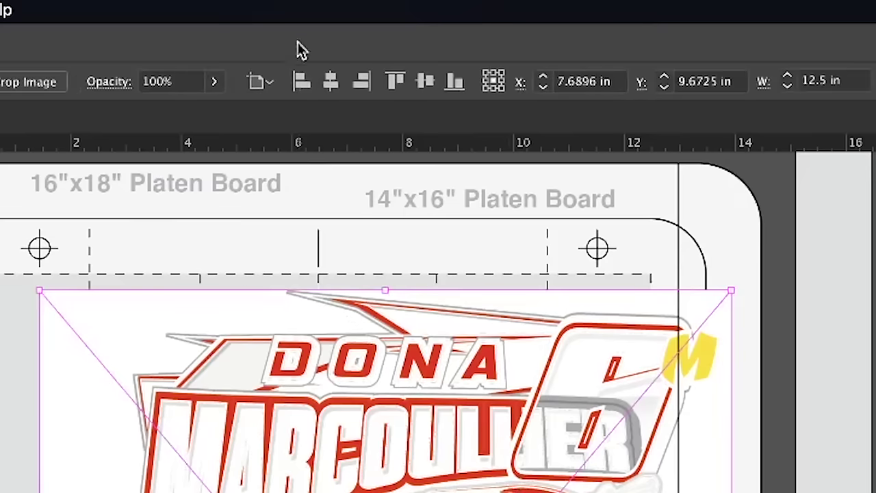